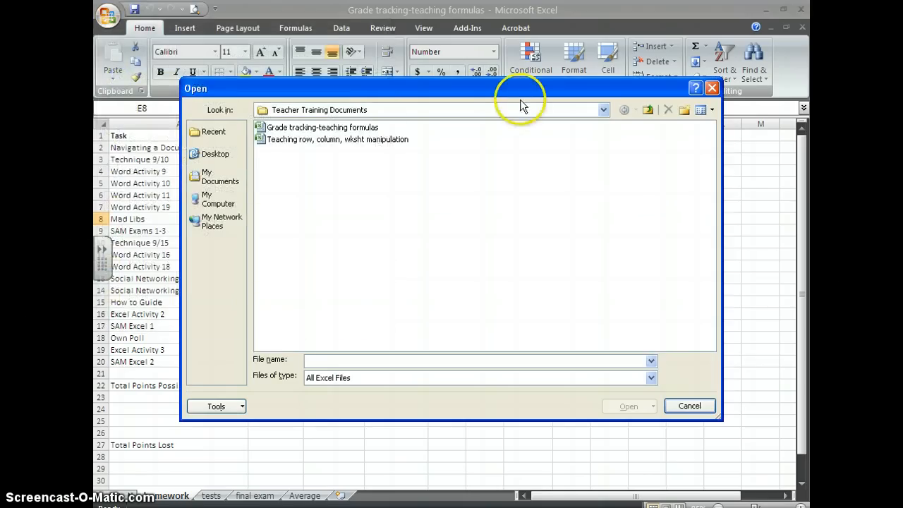
click(603, 110)
scroll(603, 162, up, 2)
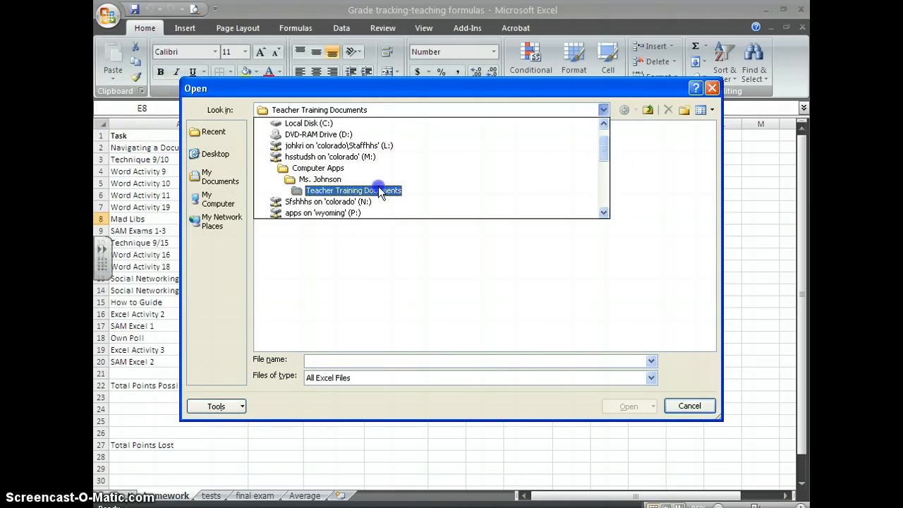
click(392, 190)
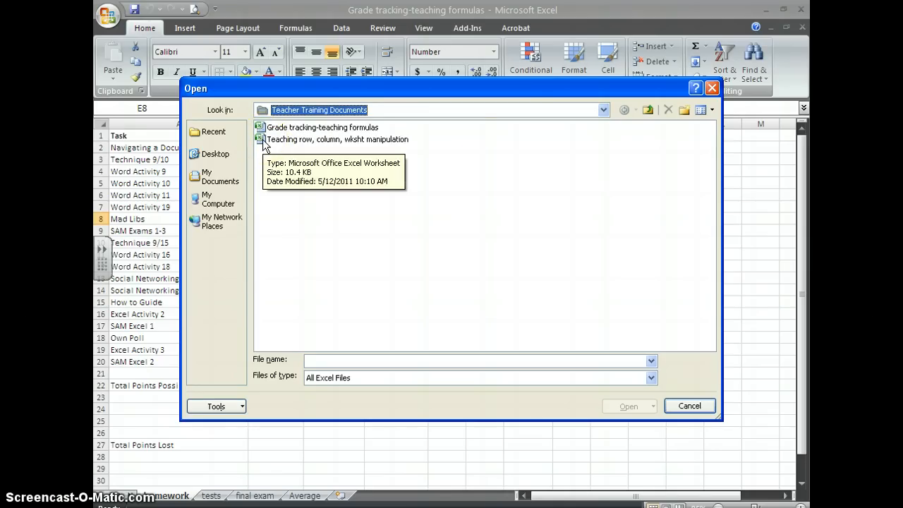
click(263, 131)
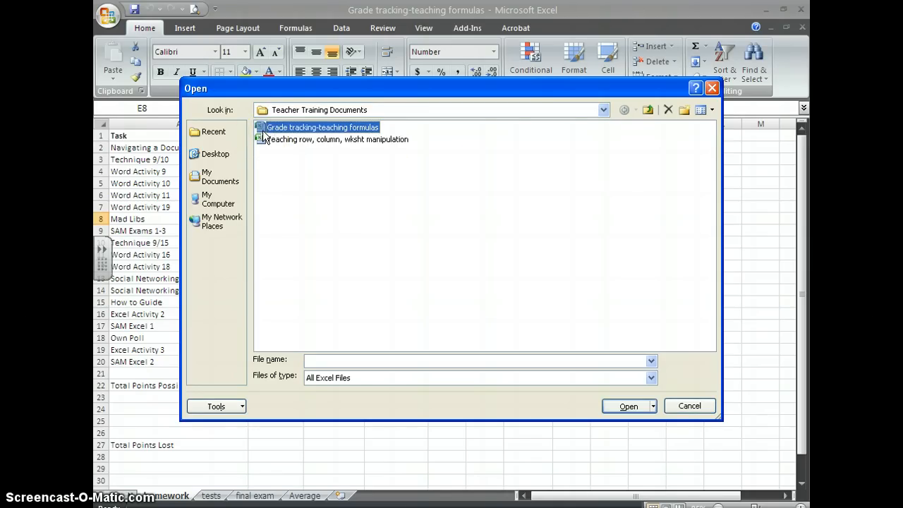
click(682, 408)
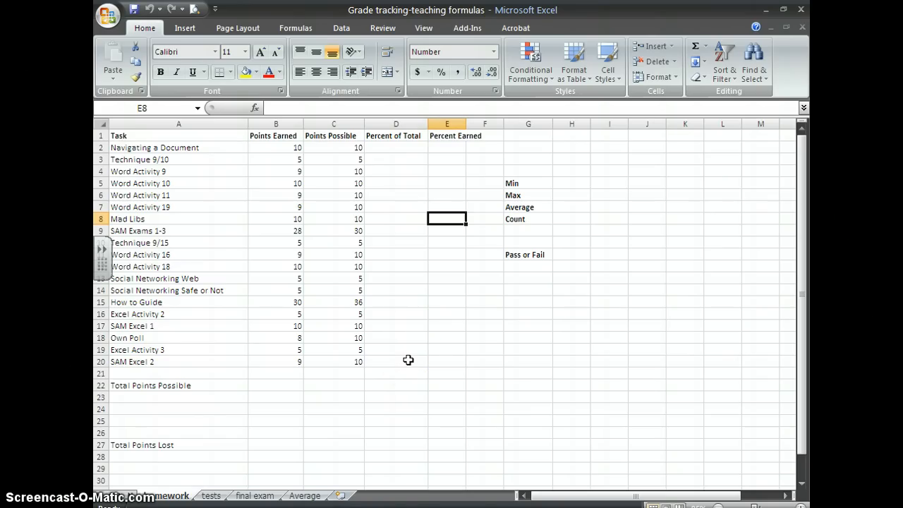
- Enter a Percent Earned formula in E2 that divides points earned by points possible, =B2/C2
click(448, 146)
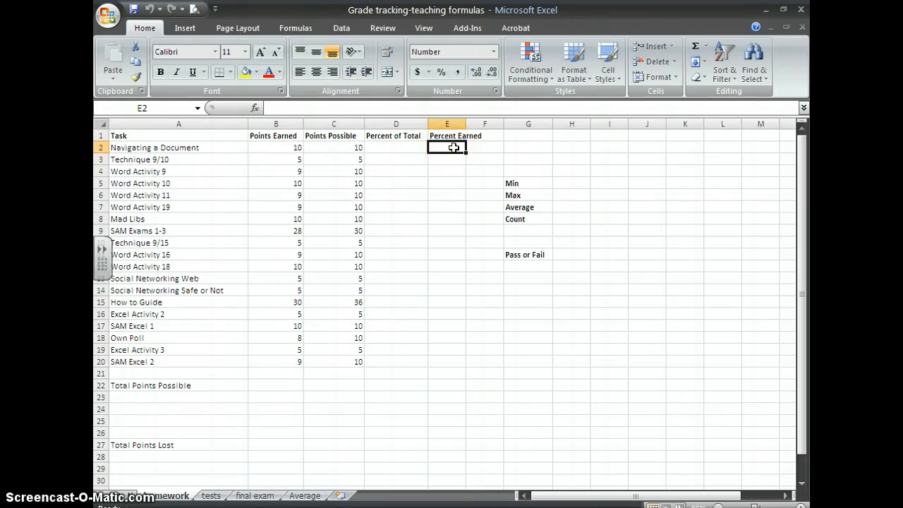
text(=)
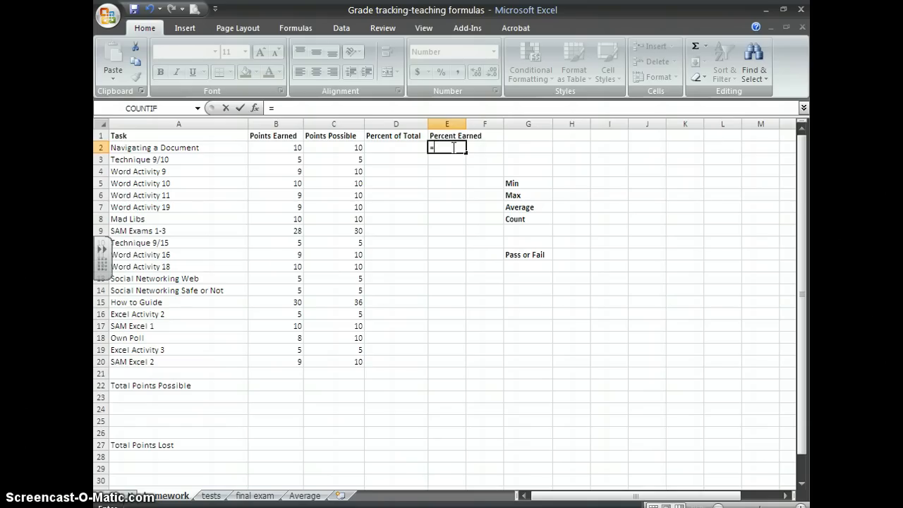
click(272, 146)
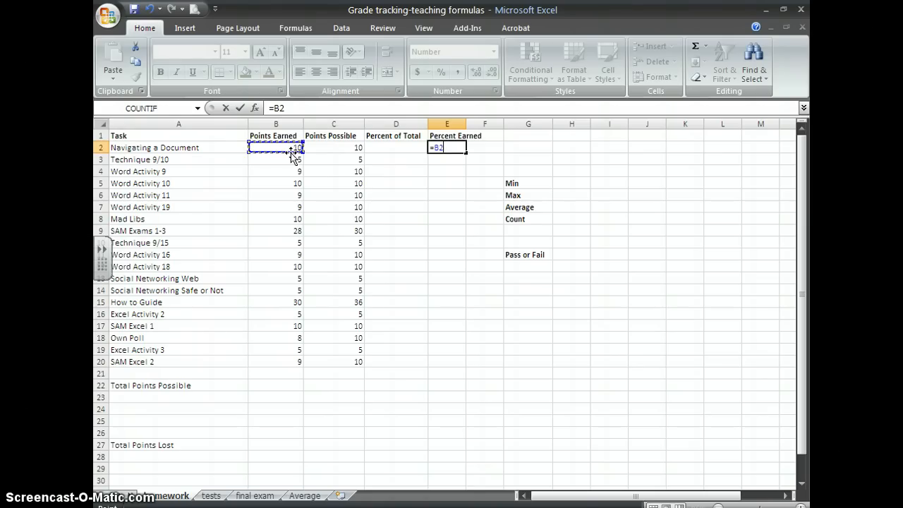
text(/)
click(337, 147)
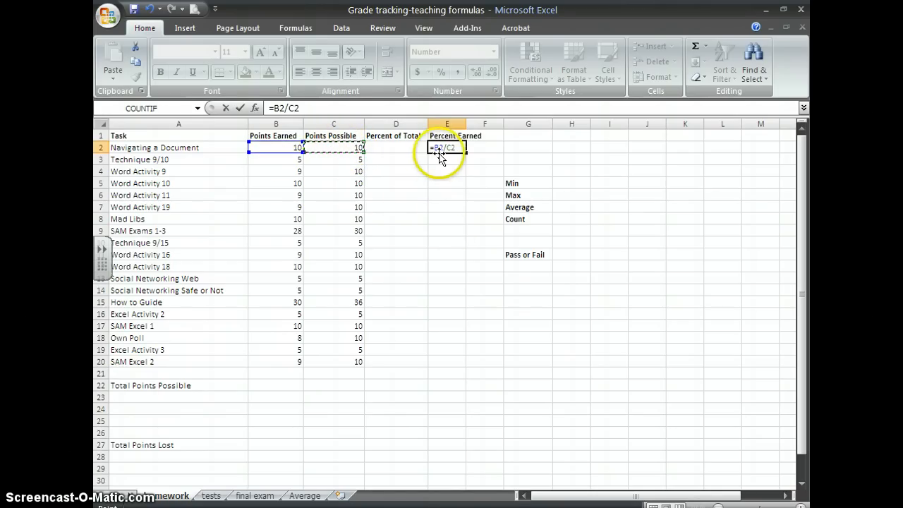
key(Return)
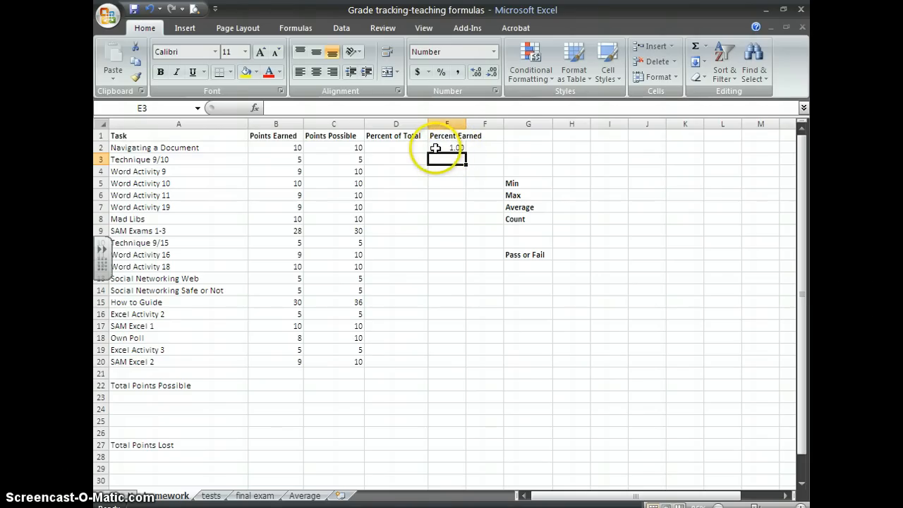
- Format E2 as a percentage and fill its formula down through E20
click(439, 147)
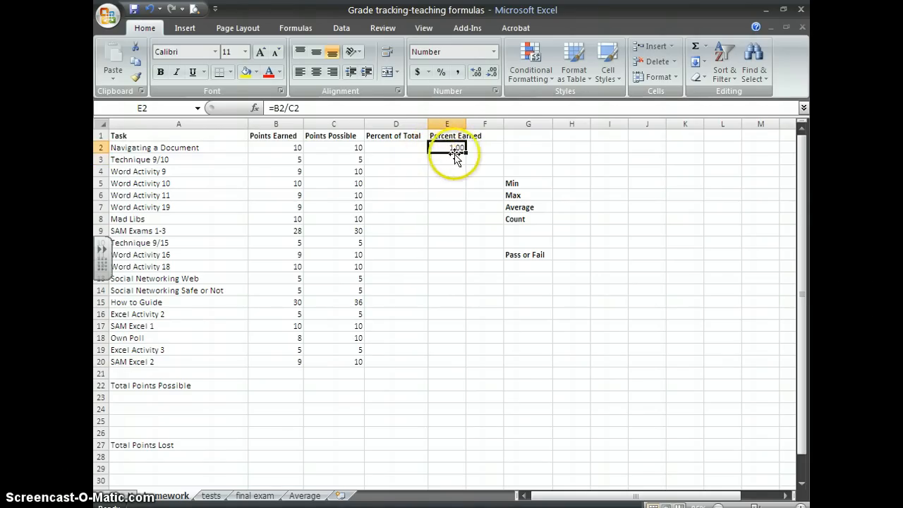
click(439, 71)
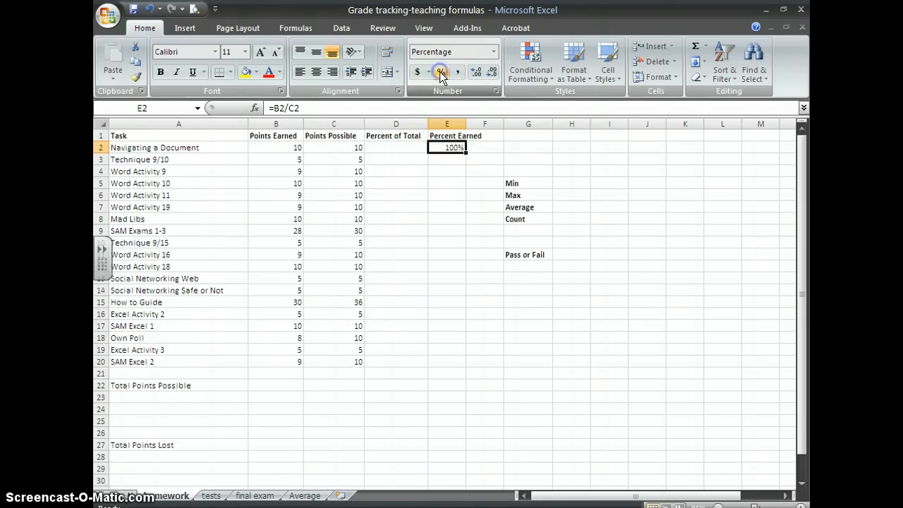
click(466, 153)
drag(466, 152, 465, 362)
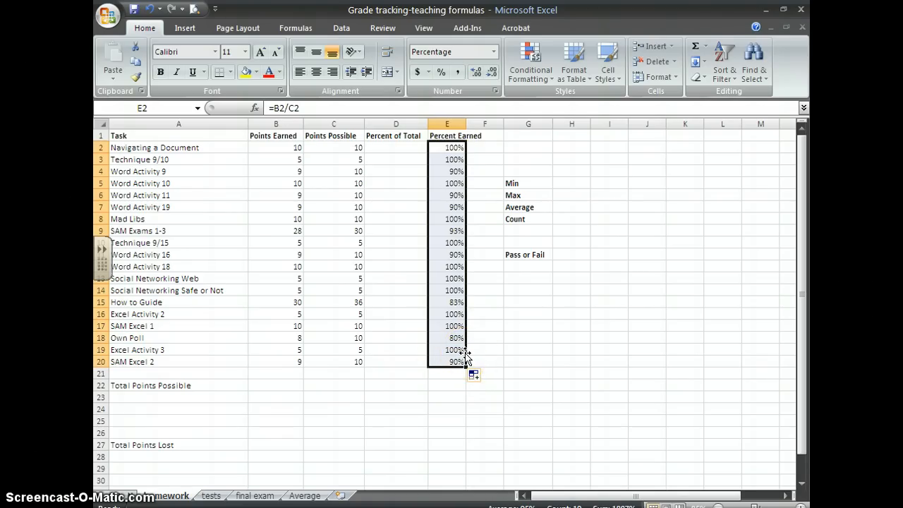
- Total the Points Earned column in B22 with =SUM(B2:B20) and copy the formula across to C22
click(272, 385)
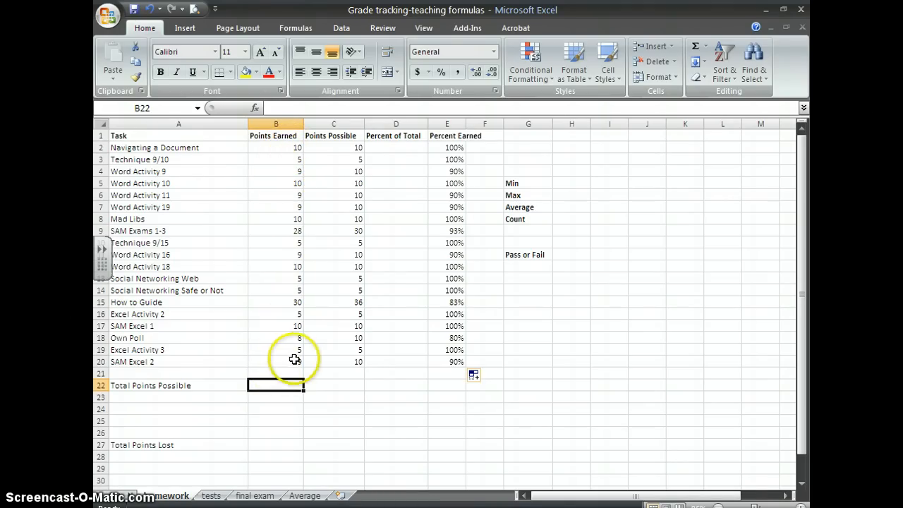
click(704, 47)
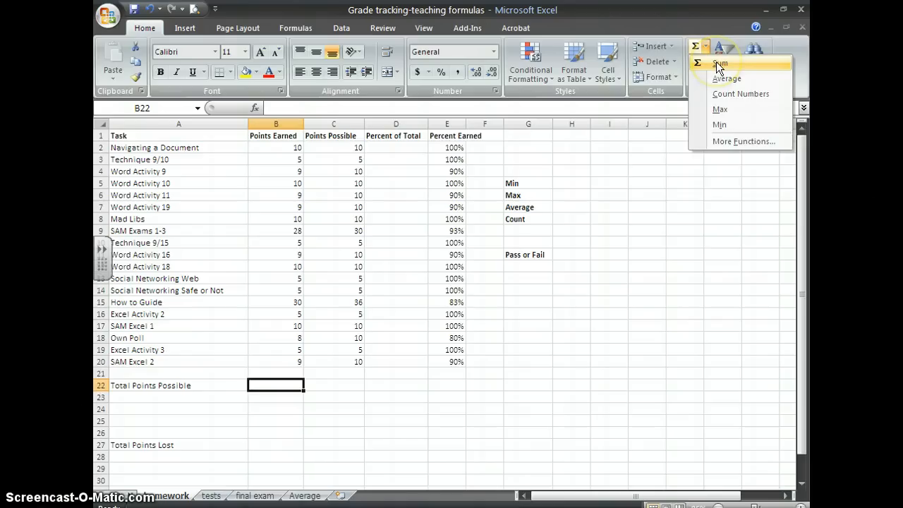
click(715, 61)
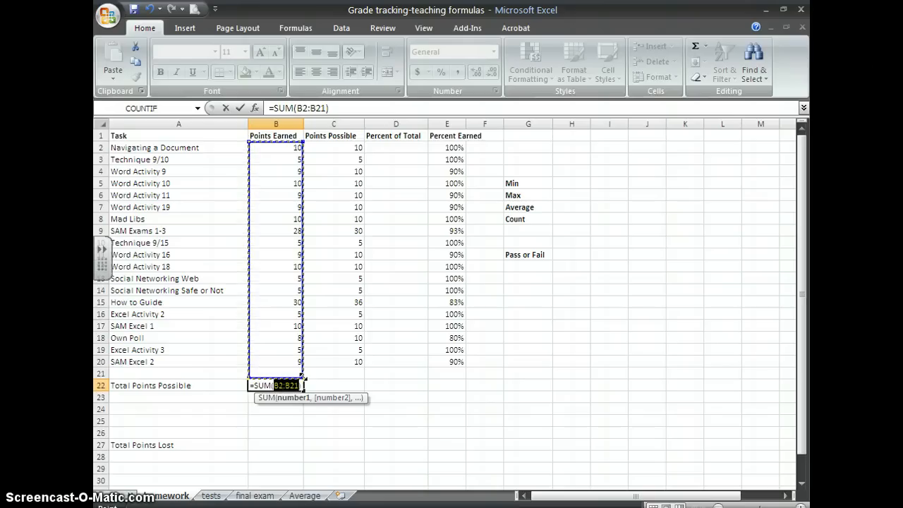
drag(304, 378, 302, 369)
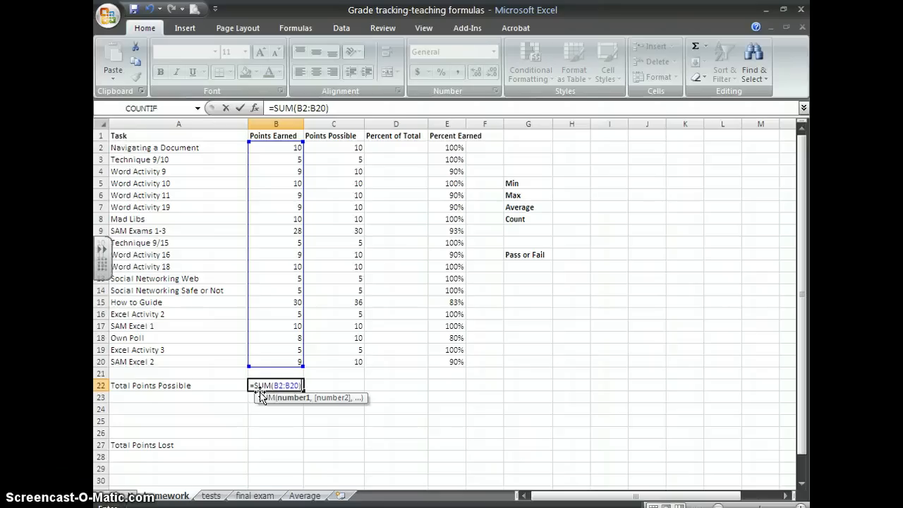
key(Return)
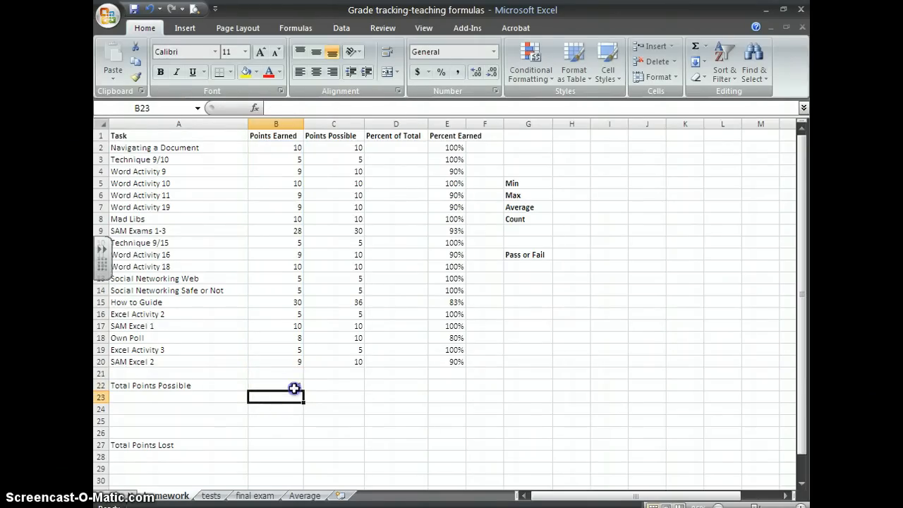
click(294, 386)
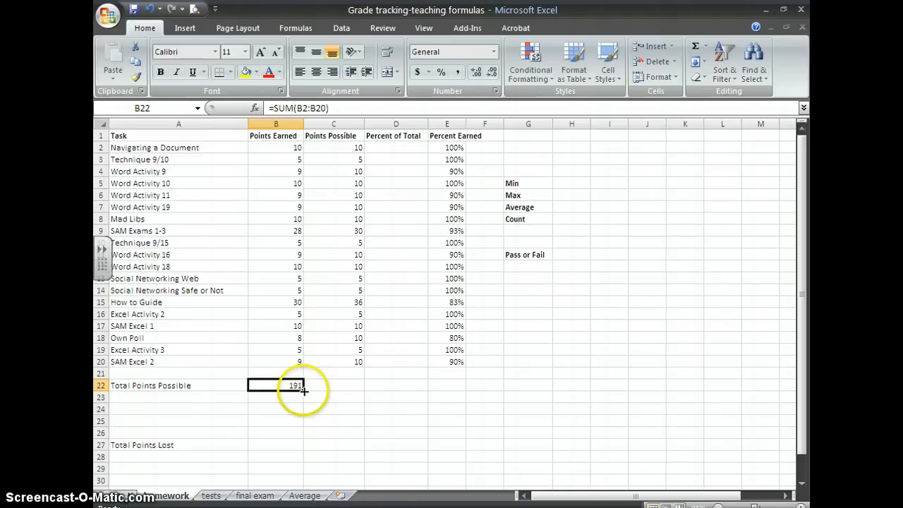
drag(303, 391, 351, 392)
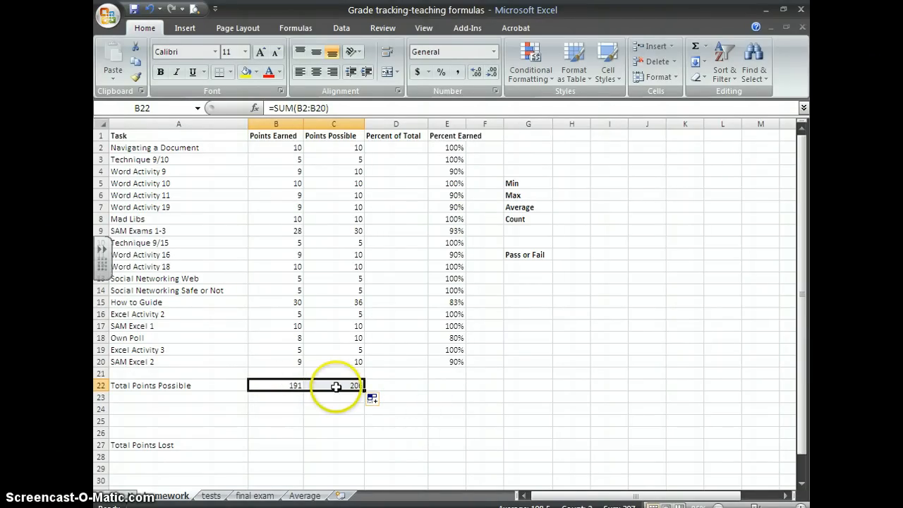
- Extend the percent formula from E20 down to E22 and clear the unneeded formula in E21
click(458, 361)
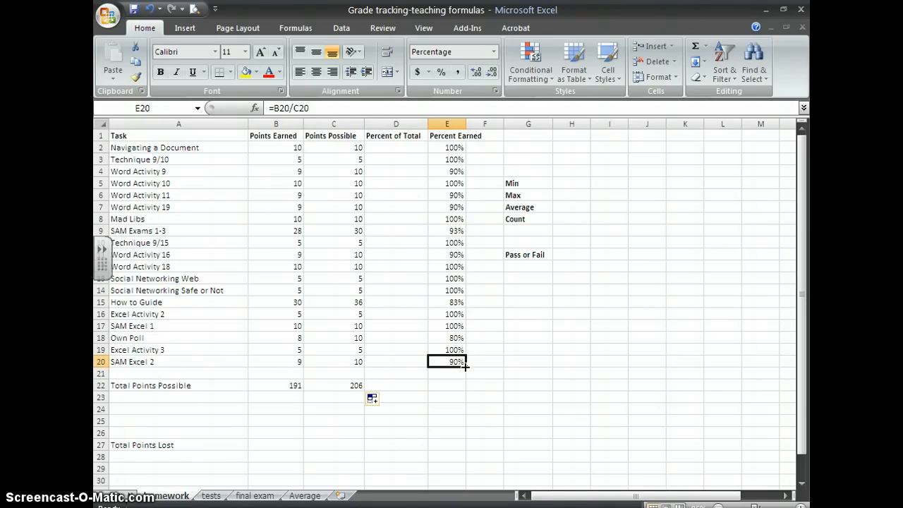
drag(465, 364, 465, 386)
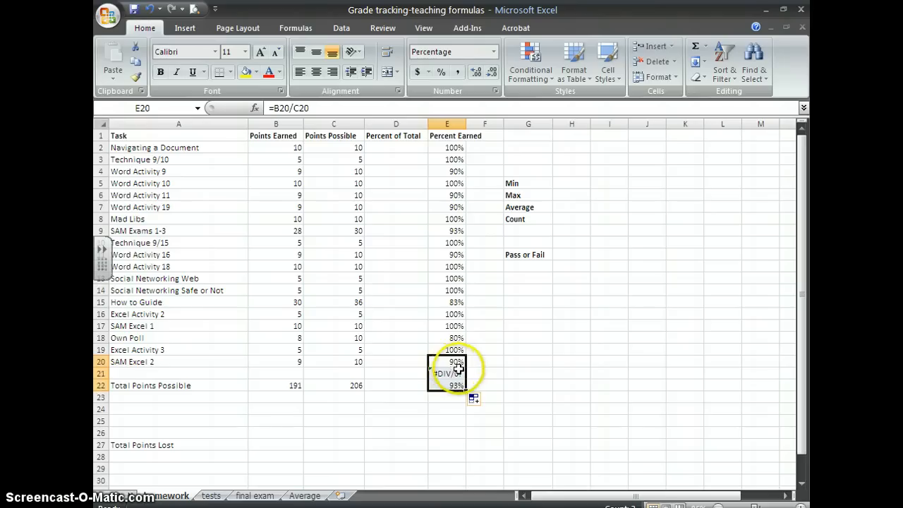
click(459, 372)
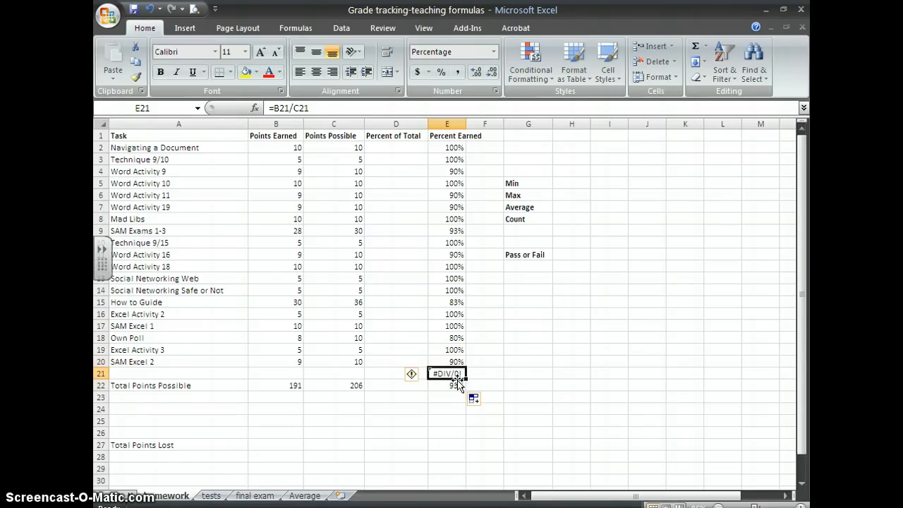
key(Delete)
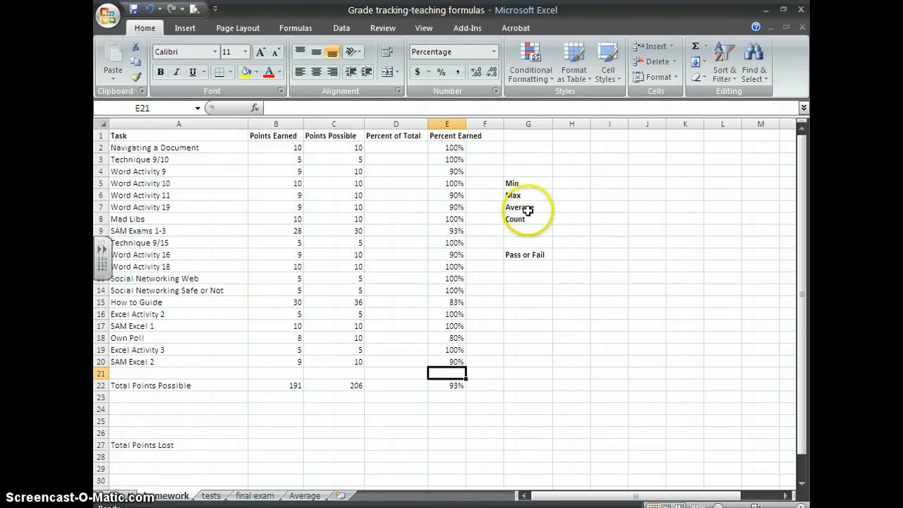
- Calculate the minimum Percent Earned beside the Min label in H5 with =MIN(E2:E20)
click(574, 182)
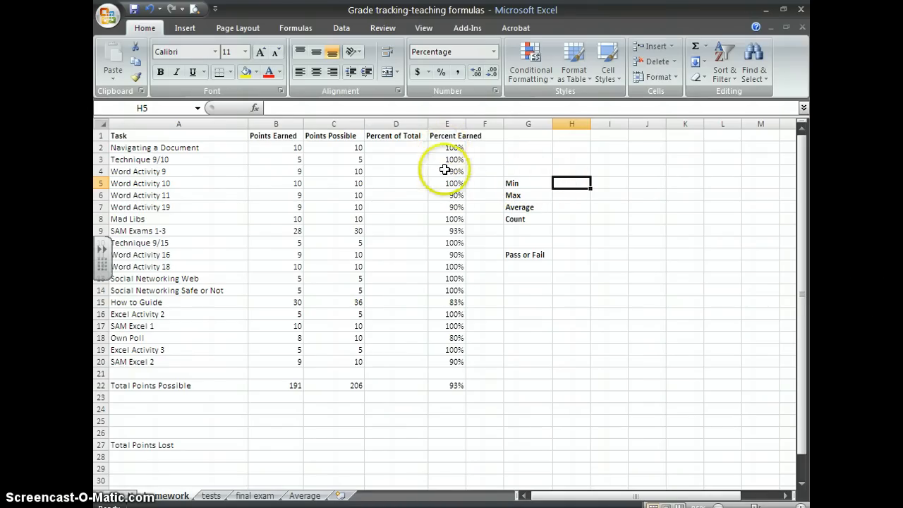
click(706, 46)
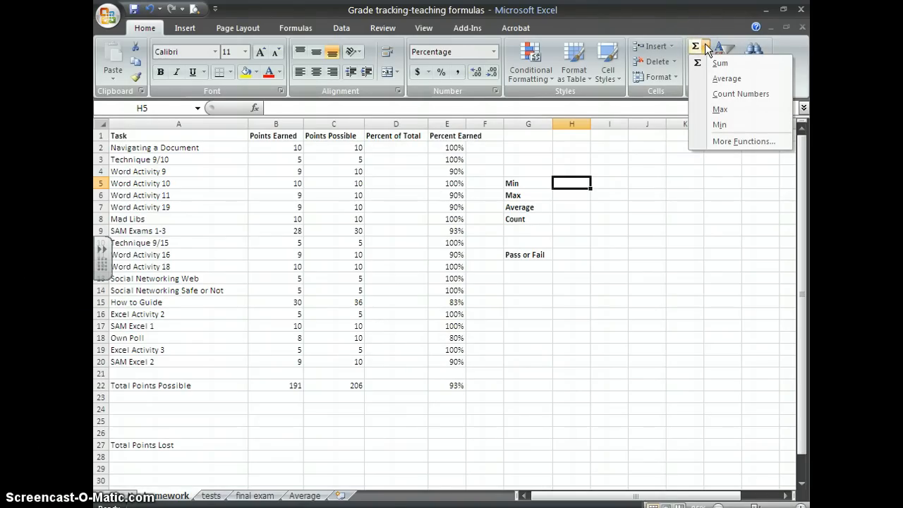
click(717, 125)
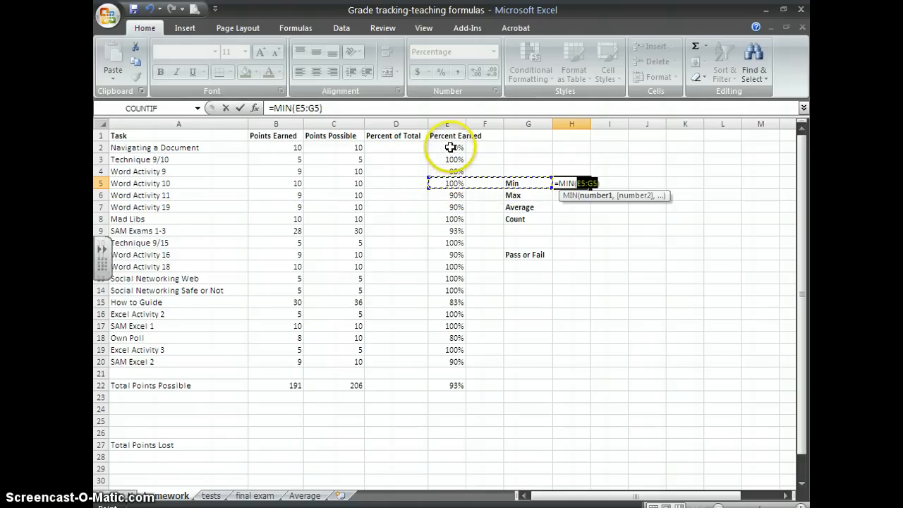
drag(449, 146, 453, 359)
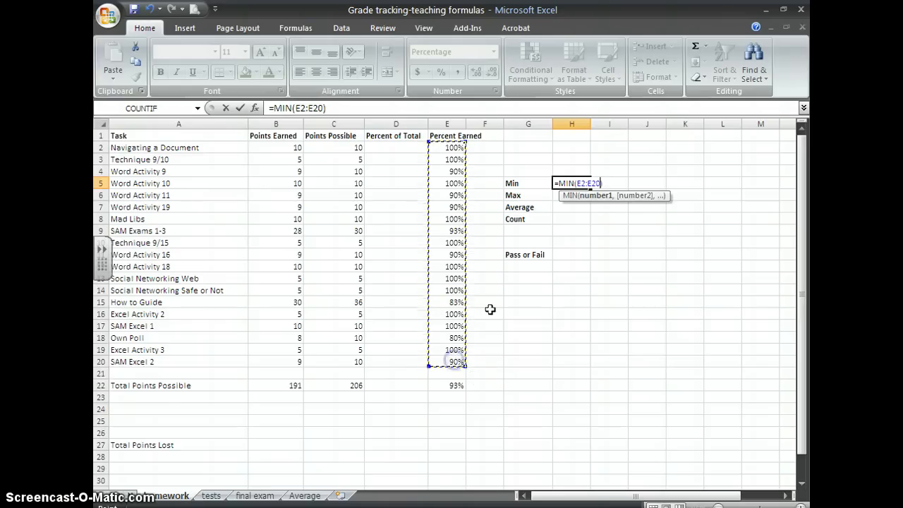
click(574, 184)
key(Return)
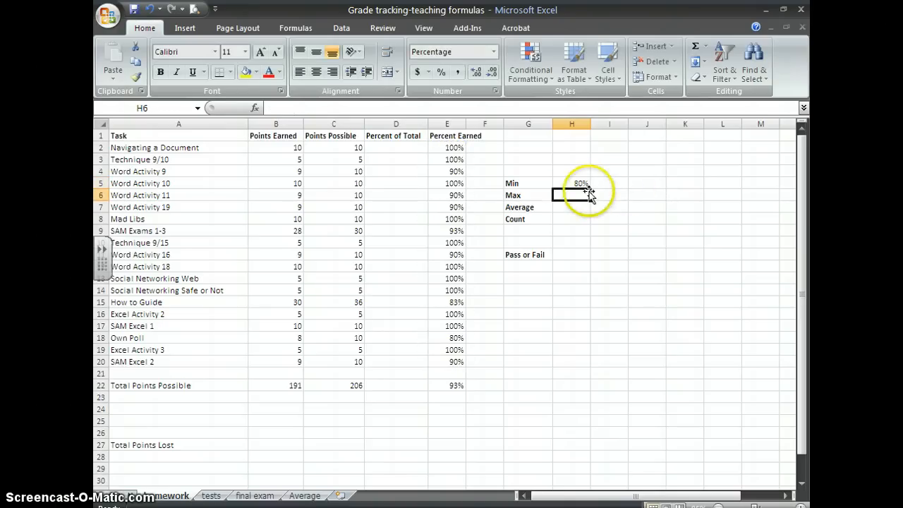
- Calculate the maximum Percent Earned beside the Max label in H6 with =MAX(E2:E20)
click(705, 48)
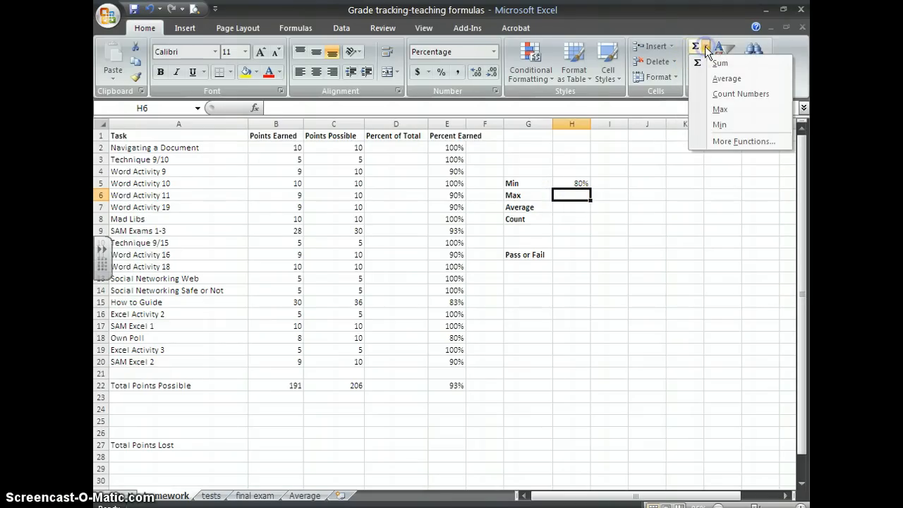
click(705, 110)
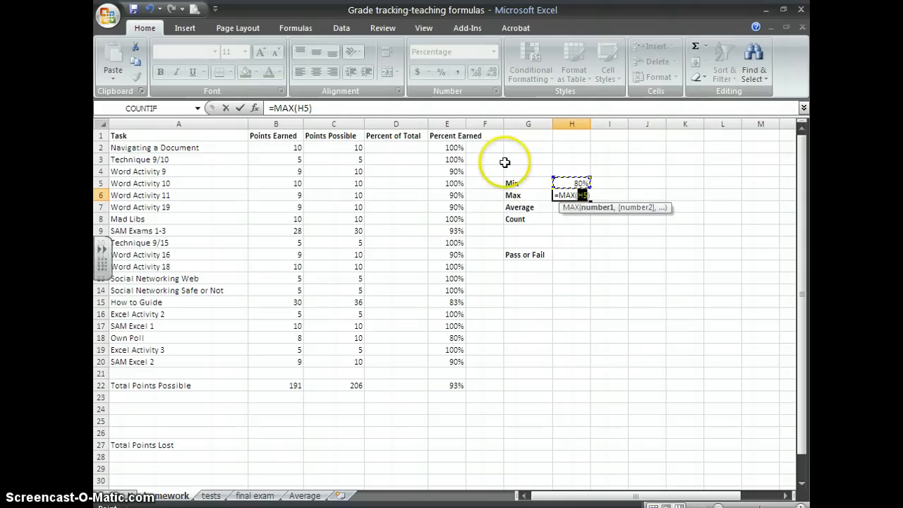
drag(453, 146, 459, 365)
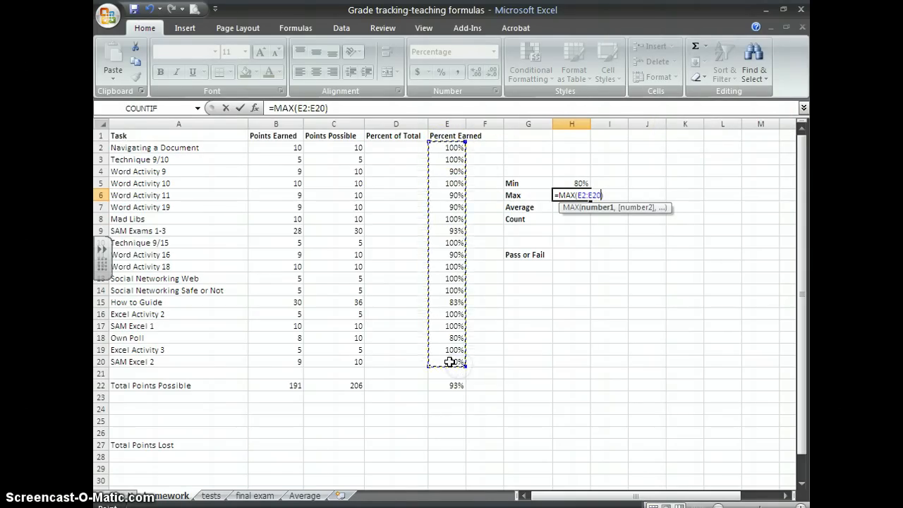
key(Return)
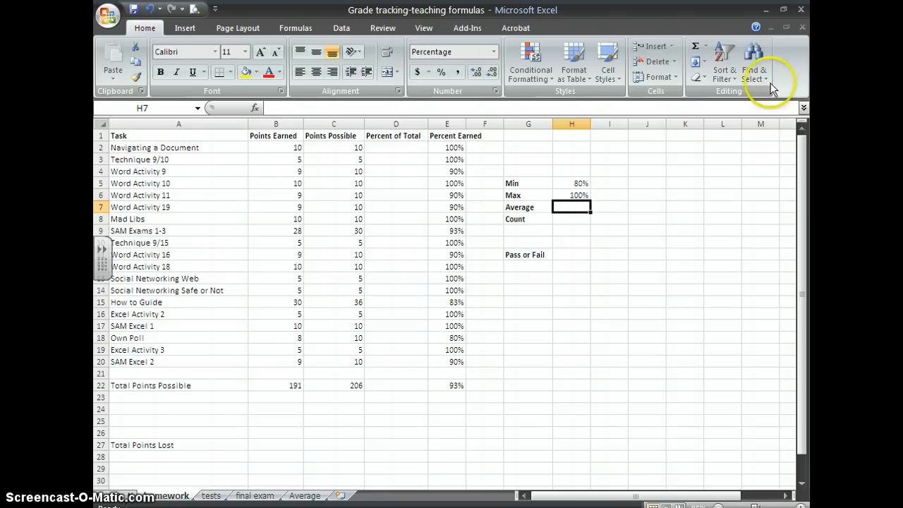
- Calculate the average Percent Earned beside the Average label in H7, using the AVERAGE function on E2:E20
click(706, 45)
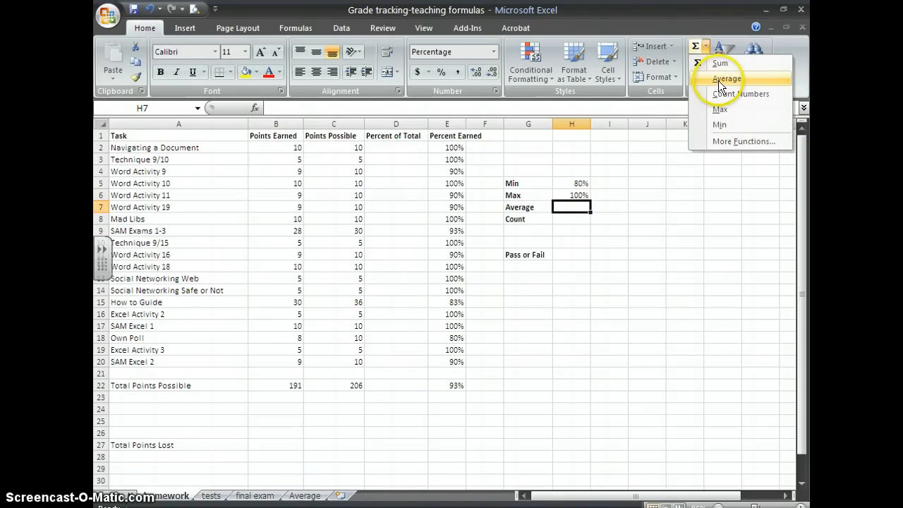
click(718, 79)
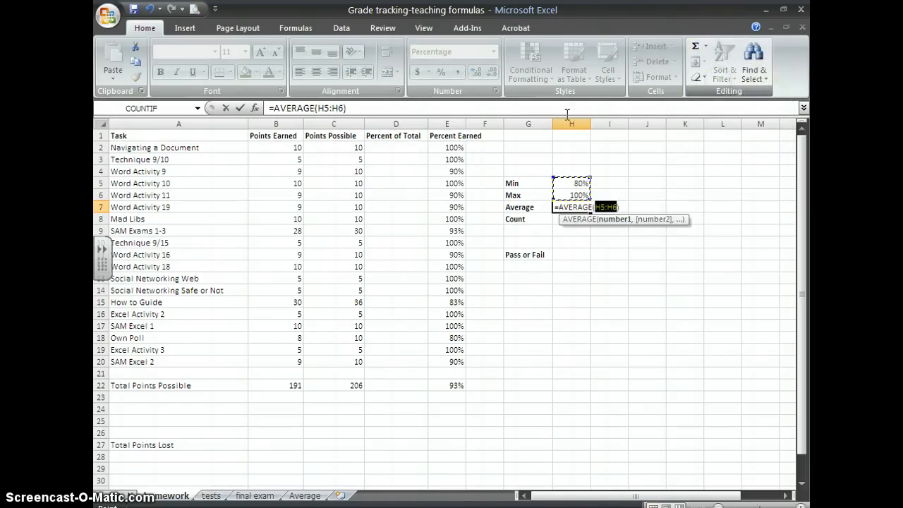
drag(445, 149, 451, 362)
key(Return)
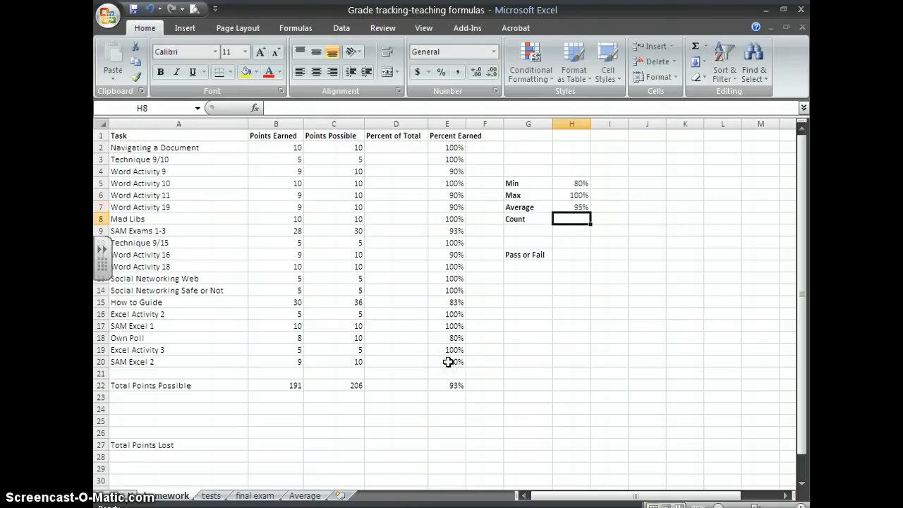
- Count the Percent Earned entries beside the Count label in H8 with =COUNT(E2:E20)
click(704, 47)
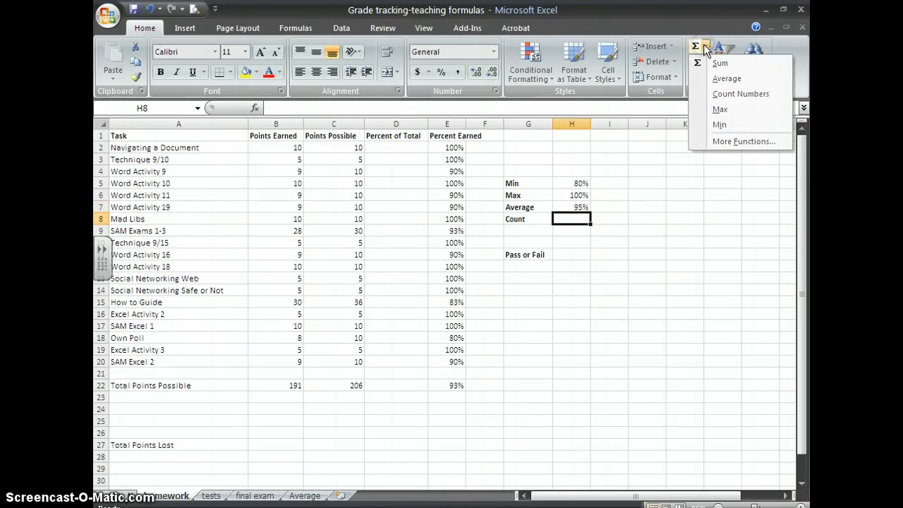
click(712, 97)
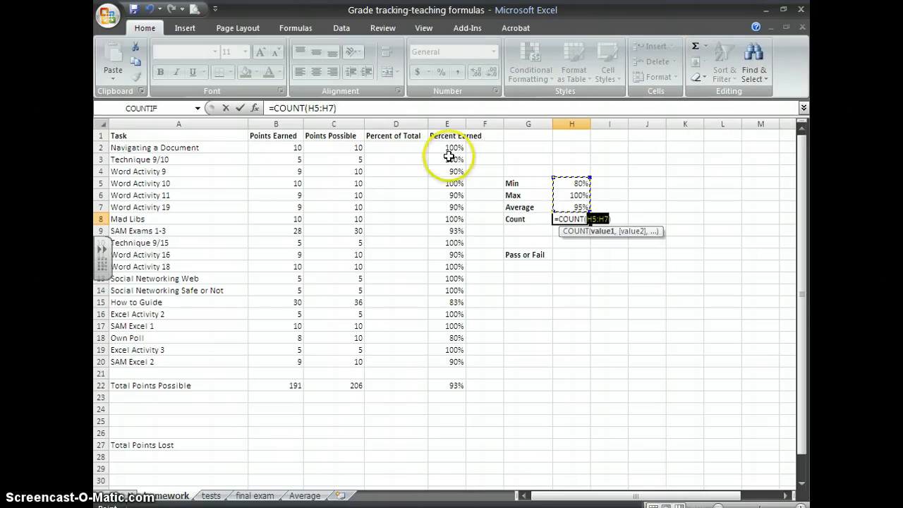
drag(451, 146, 446, 359)
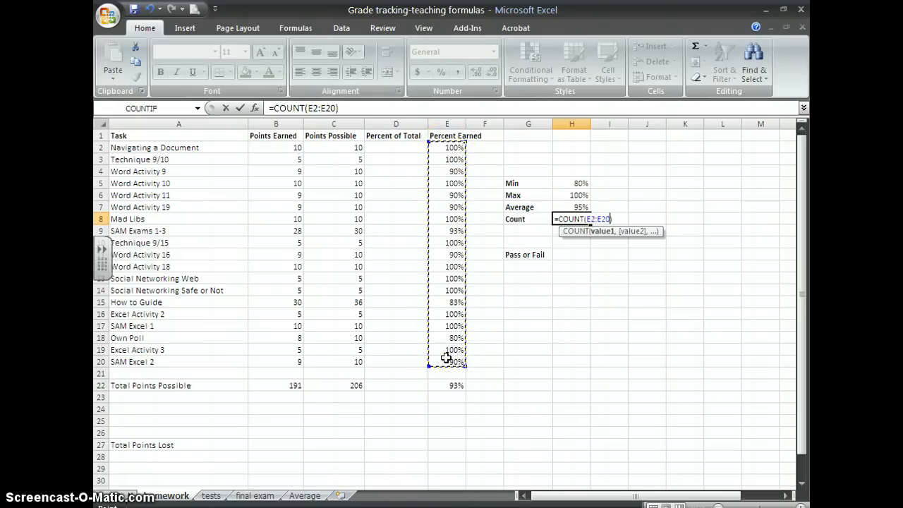
key(Return)
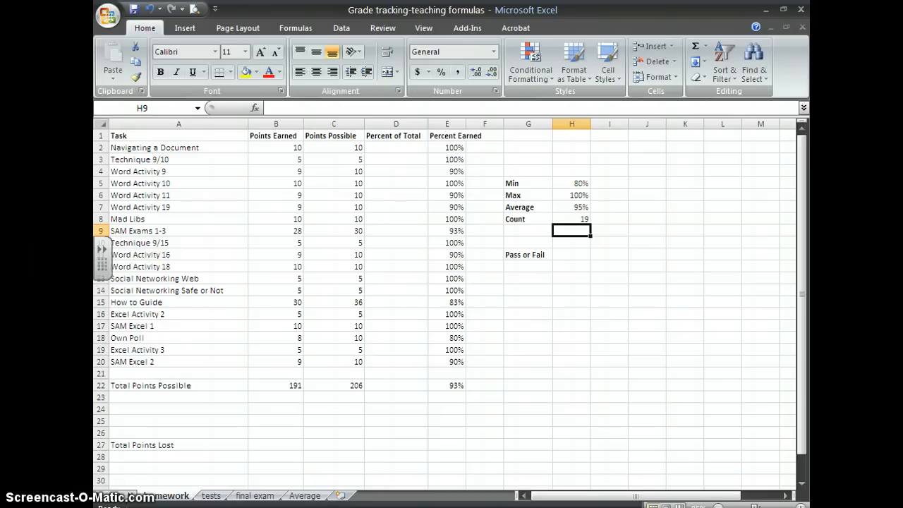
key(Down)
key(Down)
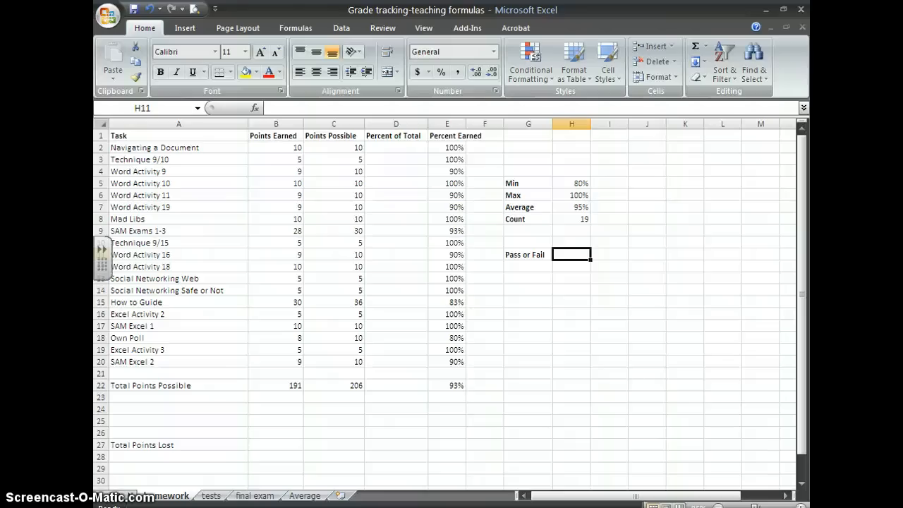
- Calculate the Total Points Lost in B27 by subtracting points earned from points possible with =C22-B22
click(276, 444)
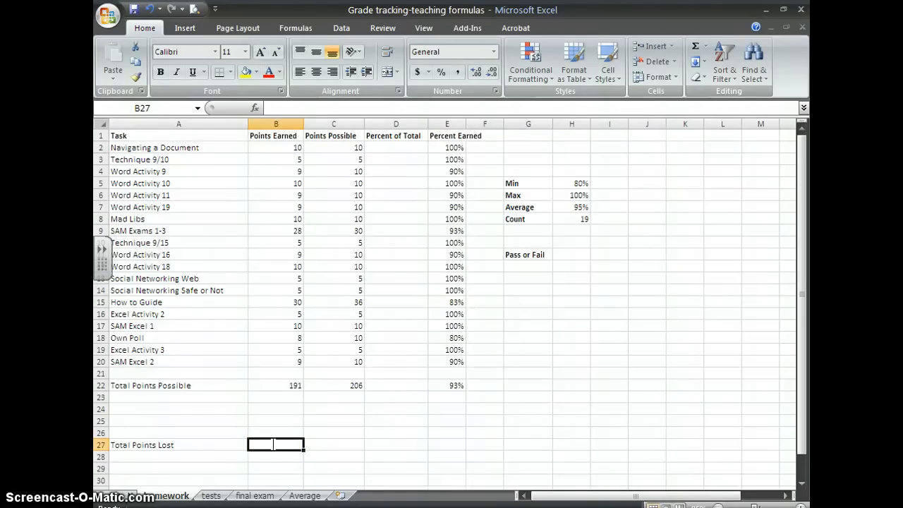
text(=)
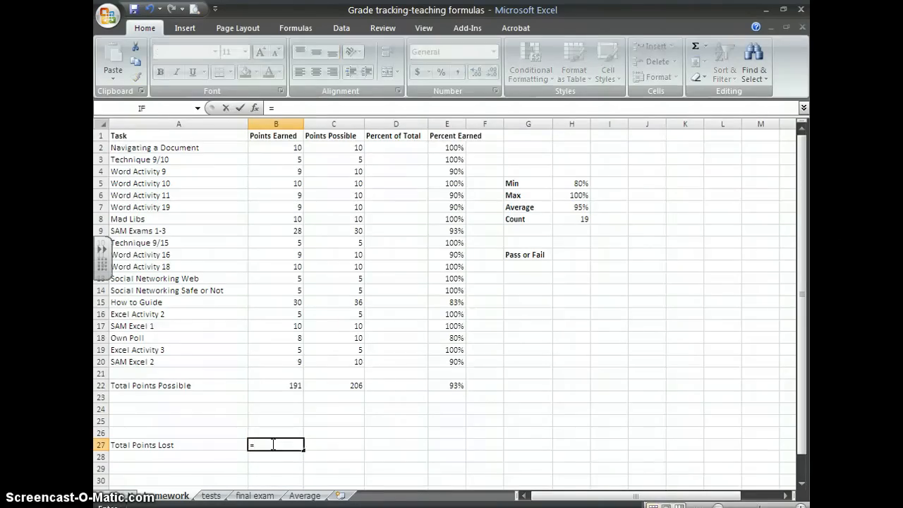
click(350, 383)
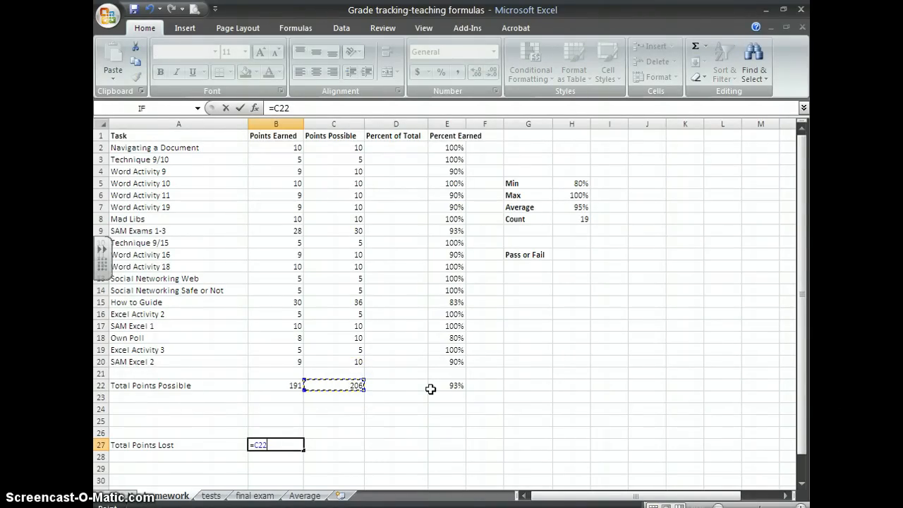
text(-)
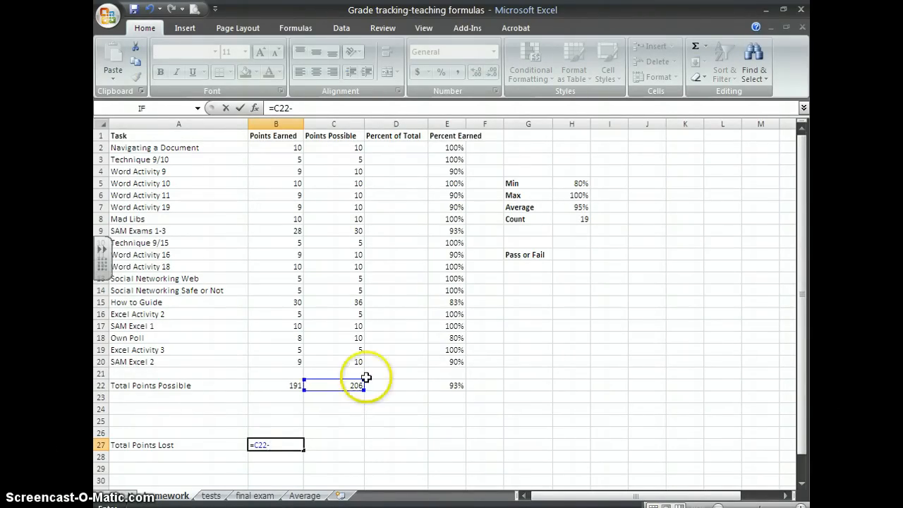
click(290, 383)
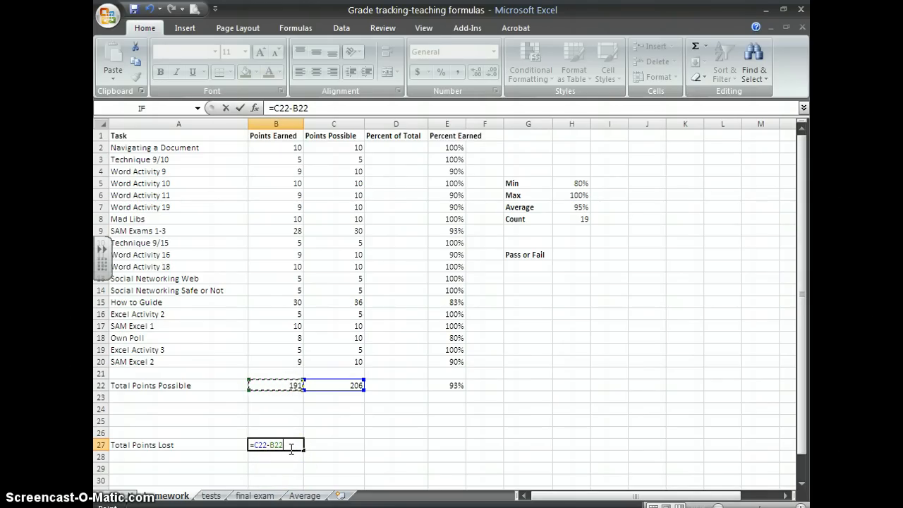
key(Return)
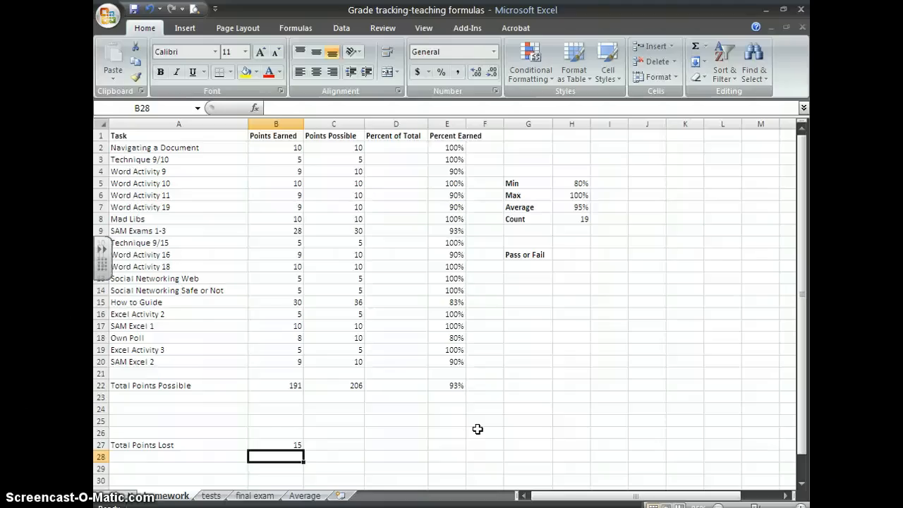
- Display the sheet's formulas in place of values, review them across all columns, and switch back to showing values
key(ctrl+grave)
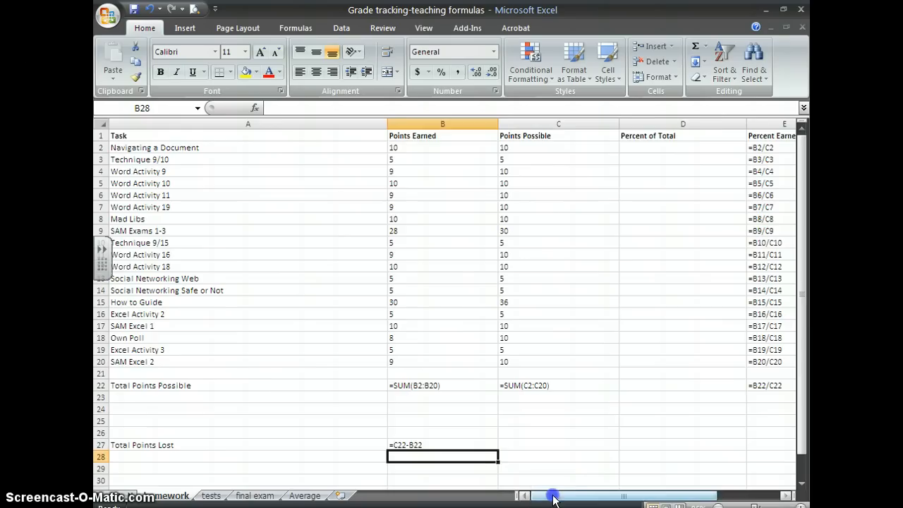
drag(561, 496, 621, 498)
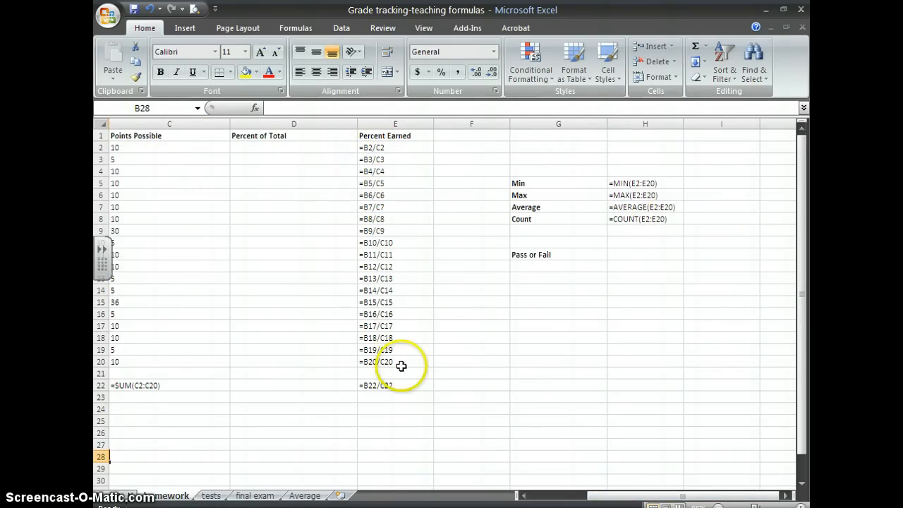
drag(611, 502, 558, 499)
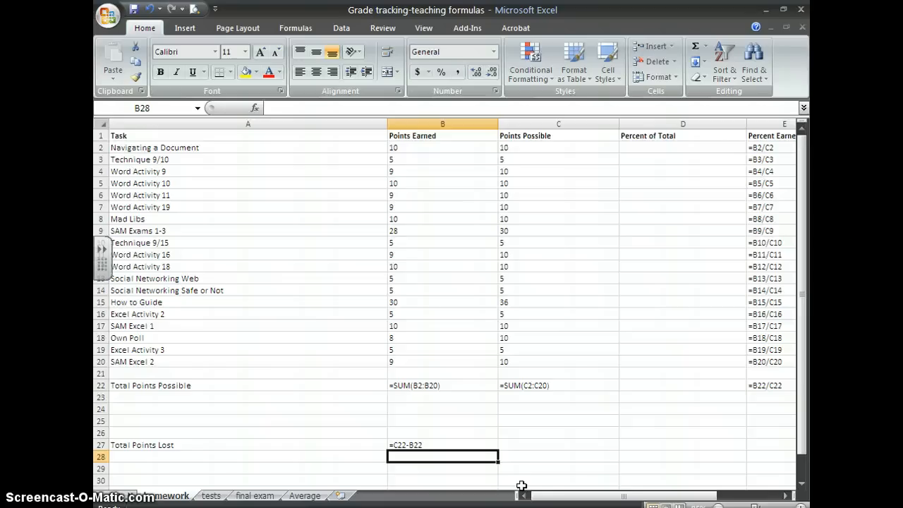
key(ctrl+grave)
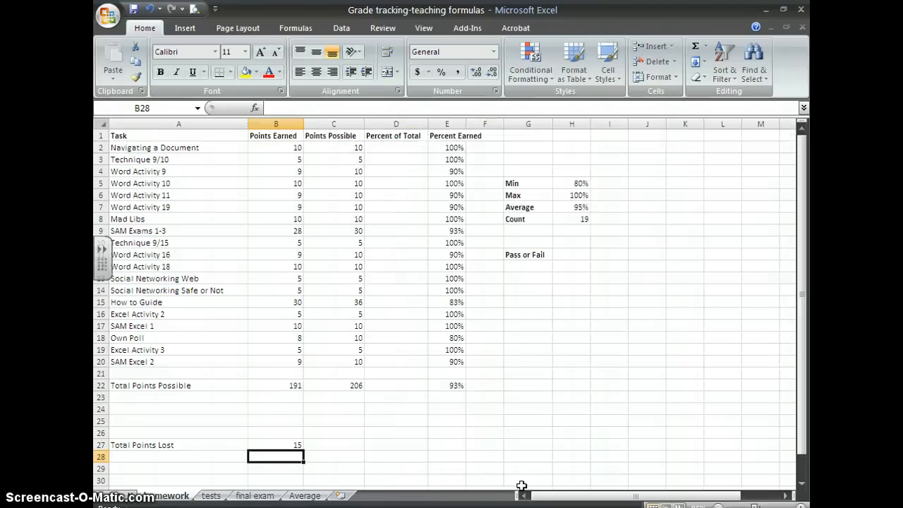